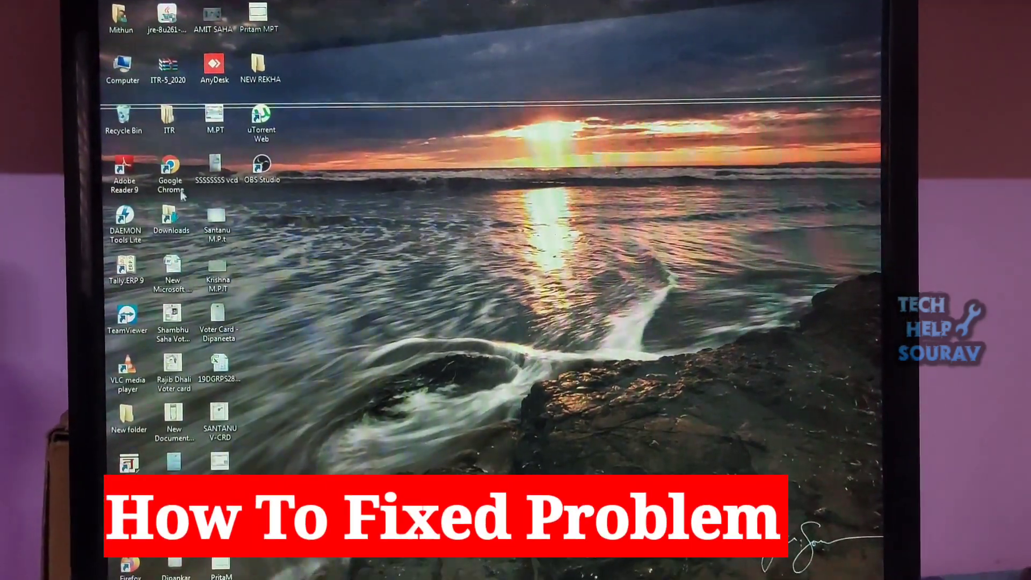
Launch uTorrent Web, dismiss its missing-DLL error, then launch OBS Studio to reproduce the error
double_click(263, 121)
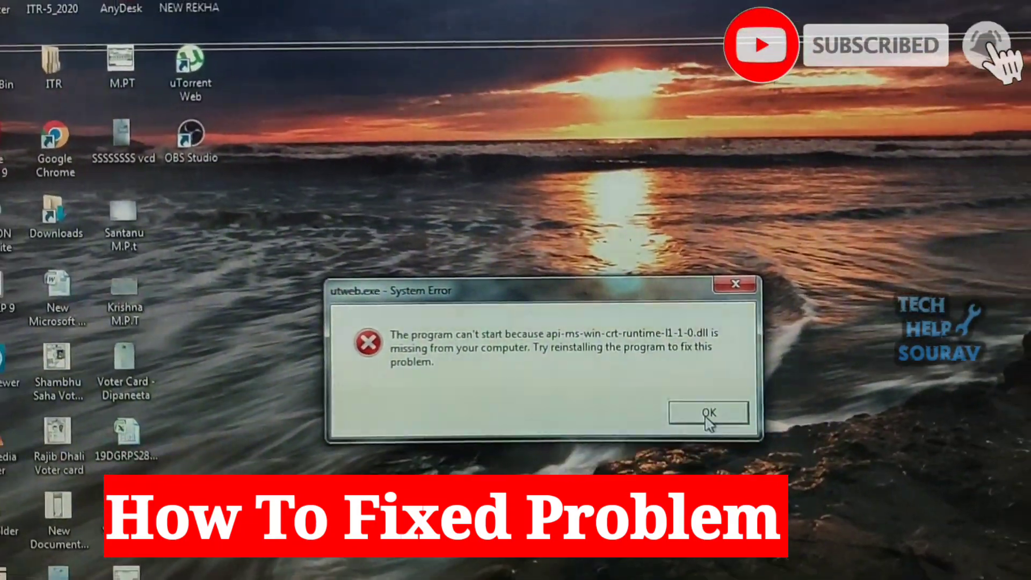
click(707, 415)
double_click(192, 139)
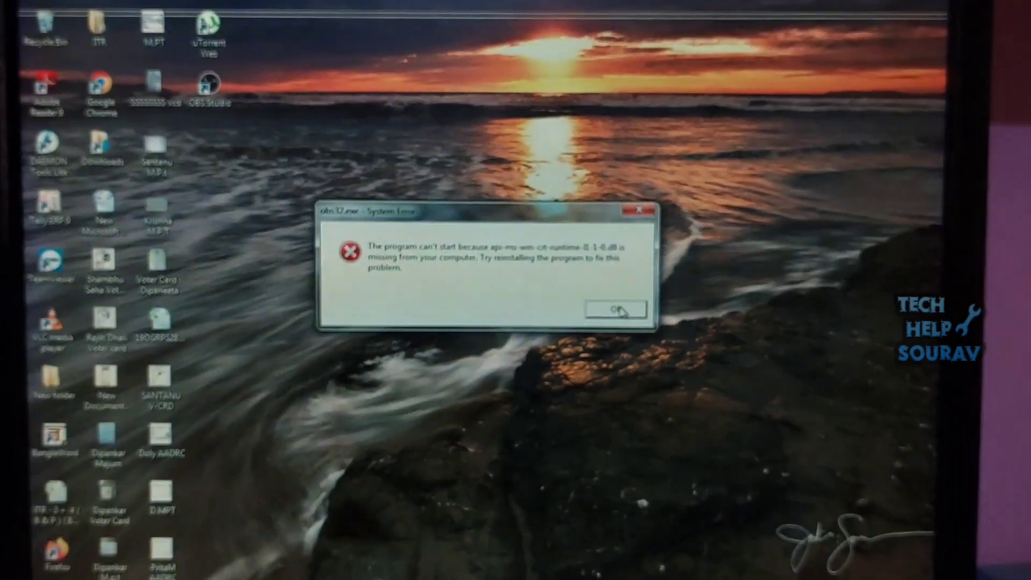
Find Microsoft Visual C++ 2015 Redistributable (x86) 14.0.24212.0 in Programs and Features, then start Firefox
click(616, 310)
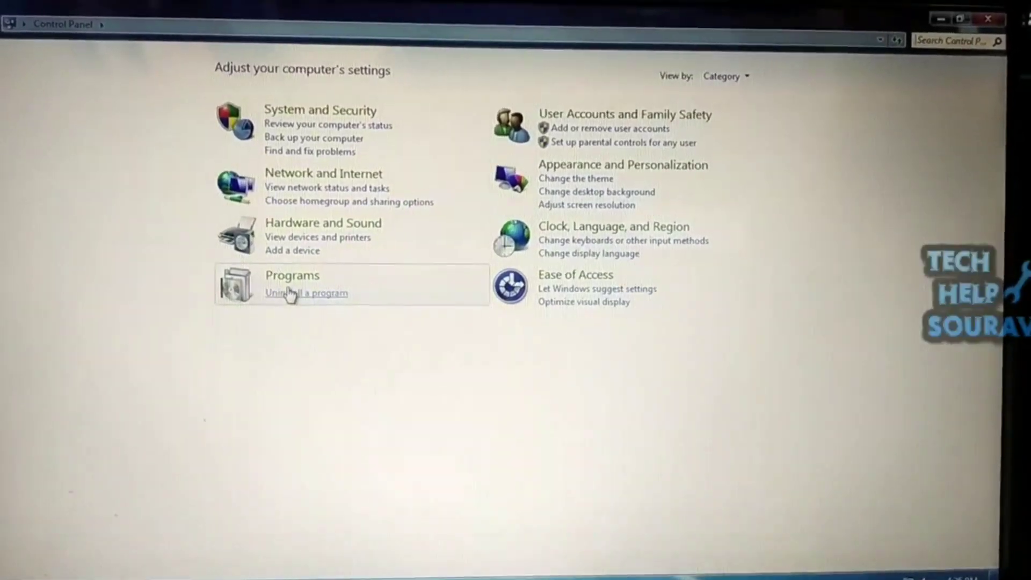
click(290, 295)
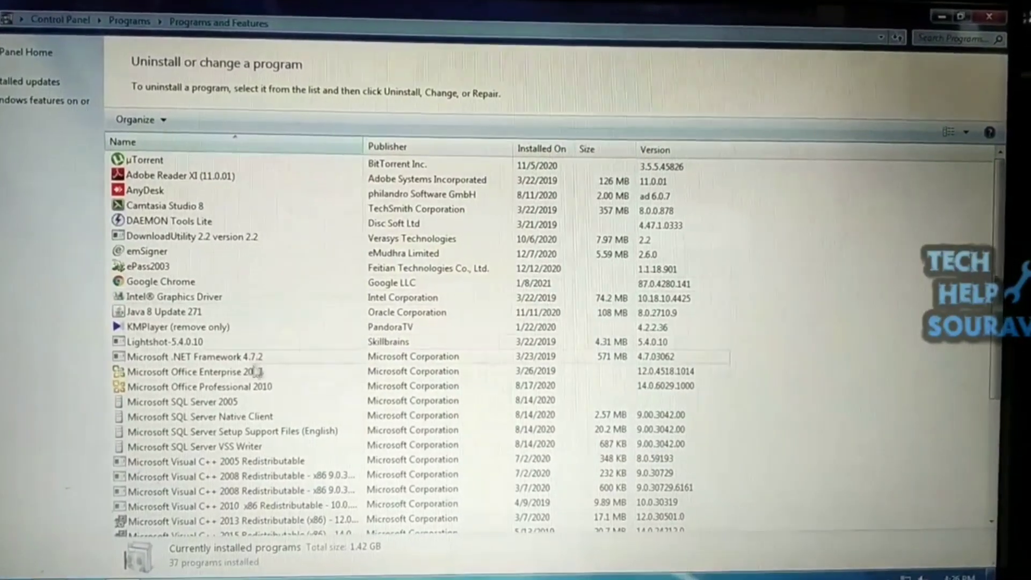
scroll(242, 387, down, 3)
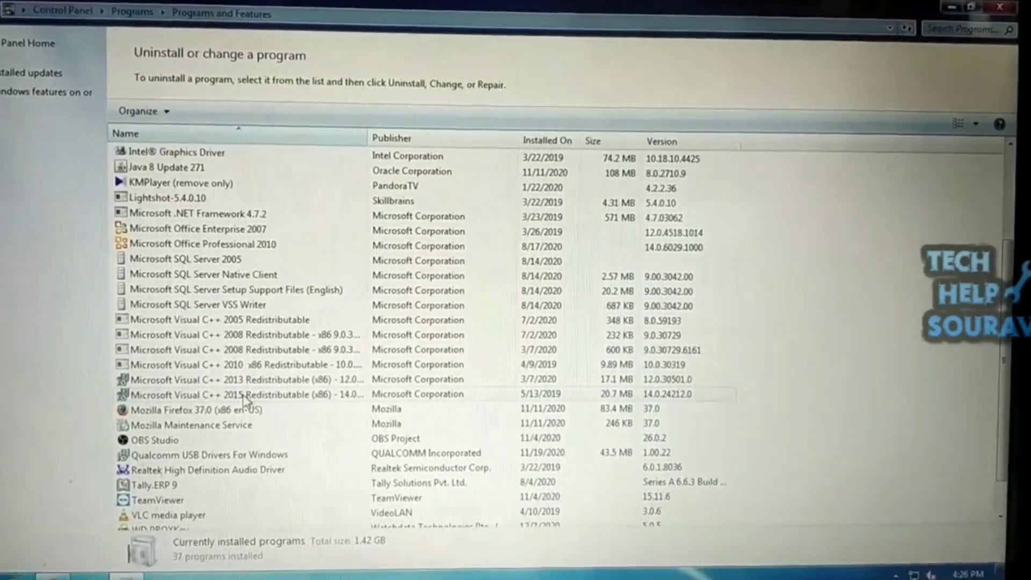
click(234, 406)
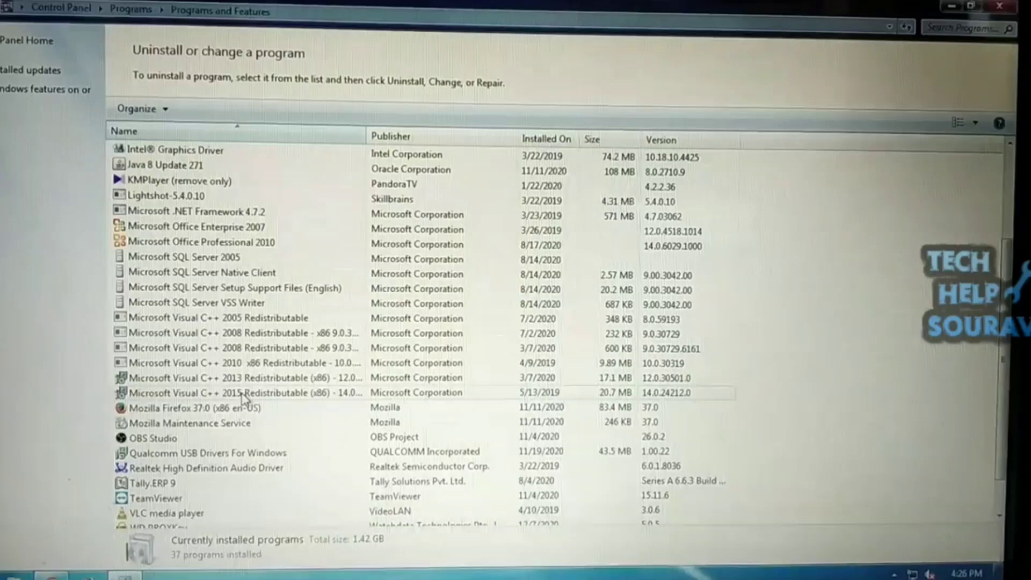
right_click(242, 401)
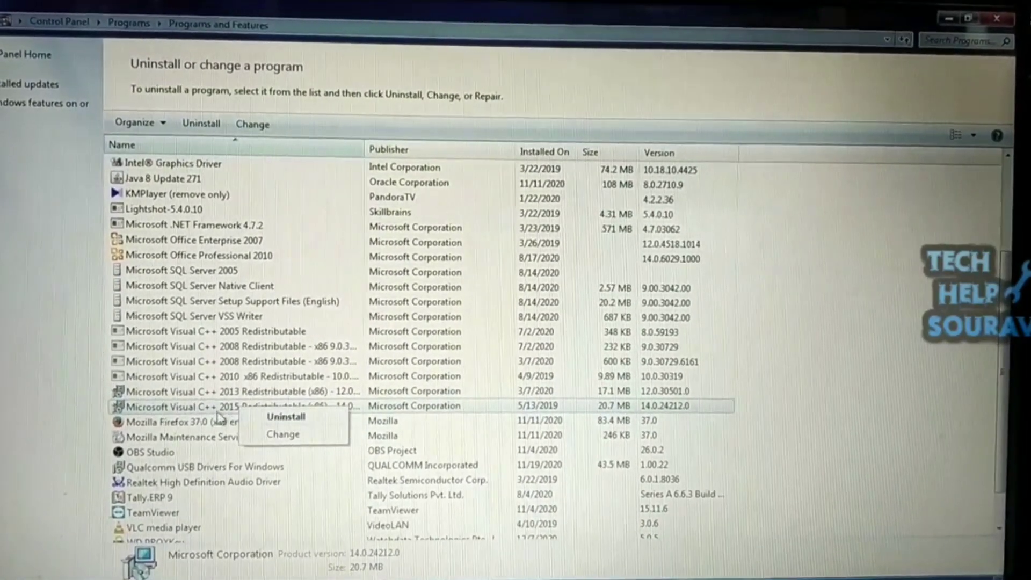
click(288, 414)
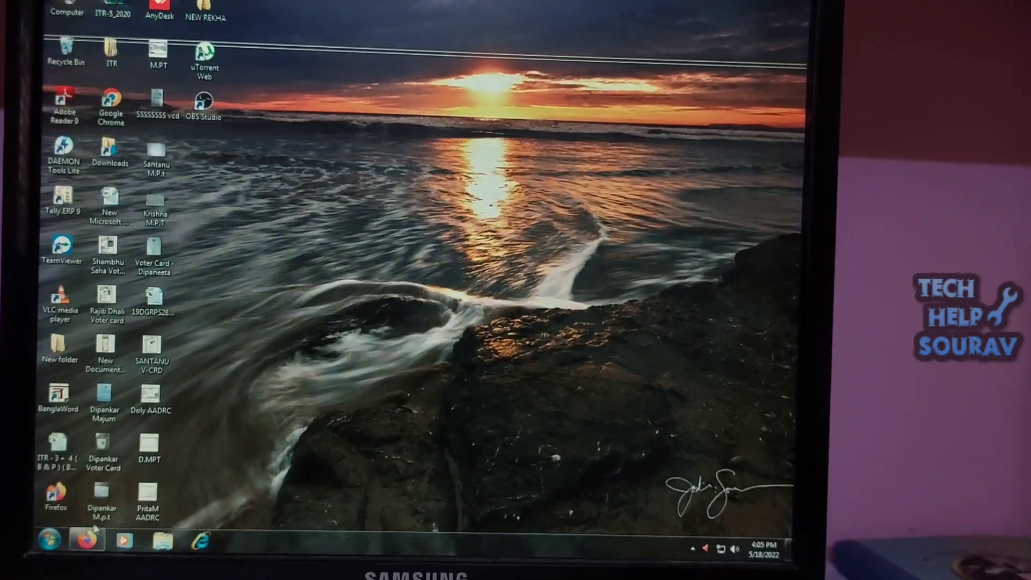
click(86, 539)
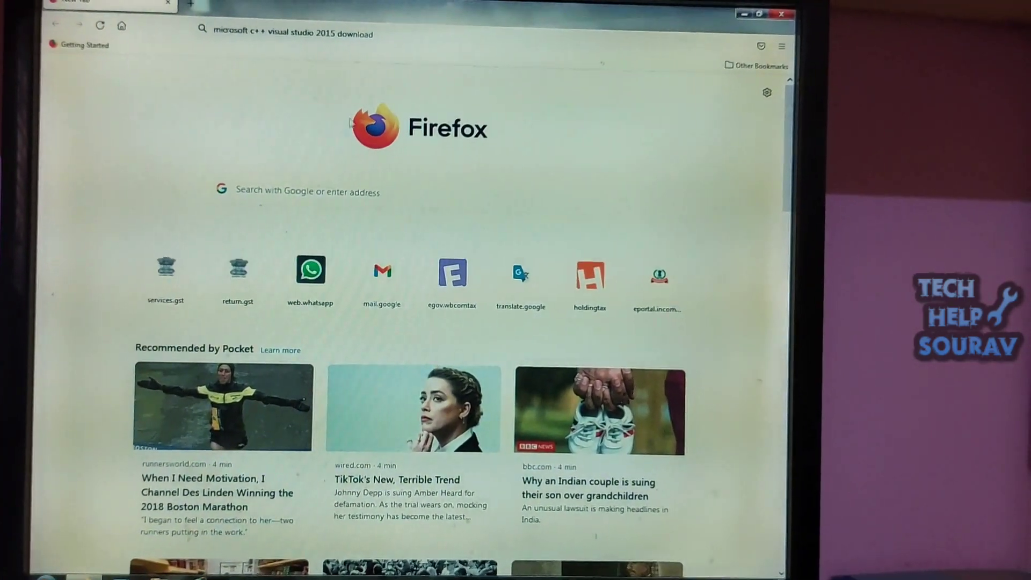
Google 'microsoft c++ visual studio 2015 download' and open Microsoft's Visual C++ 2015 Redistributable page
click(400, 45)
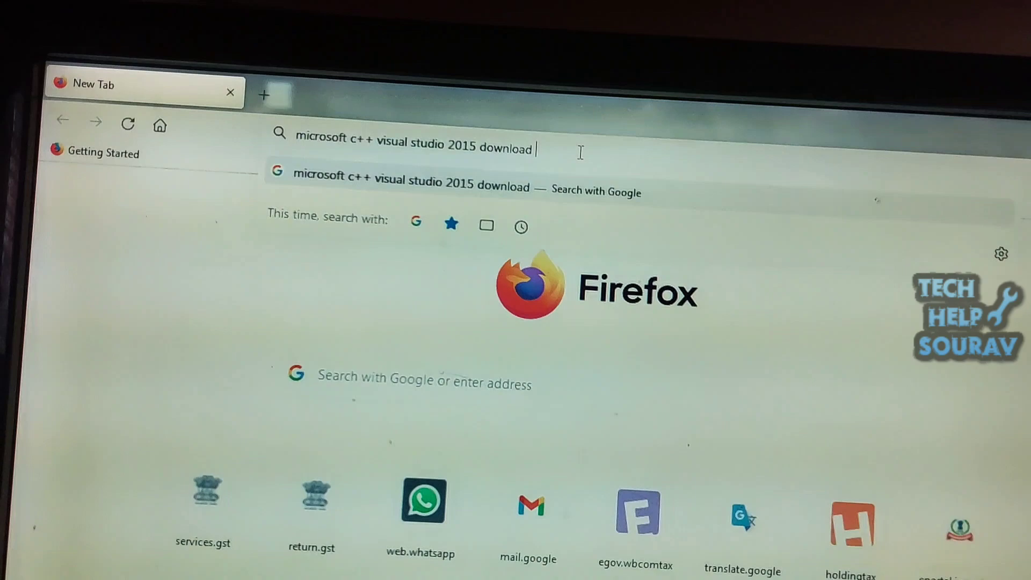
key(Return)
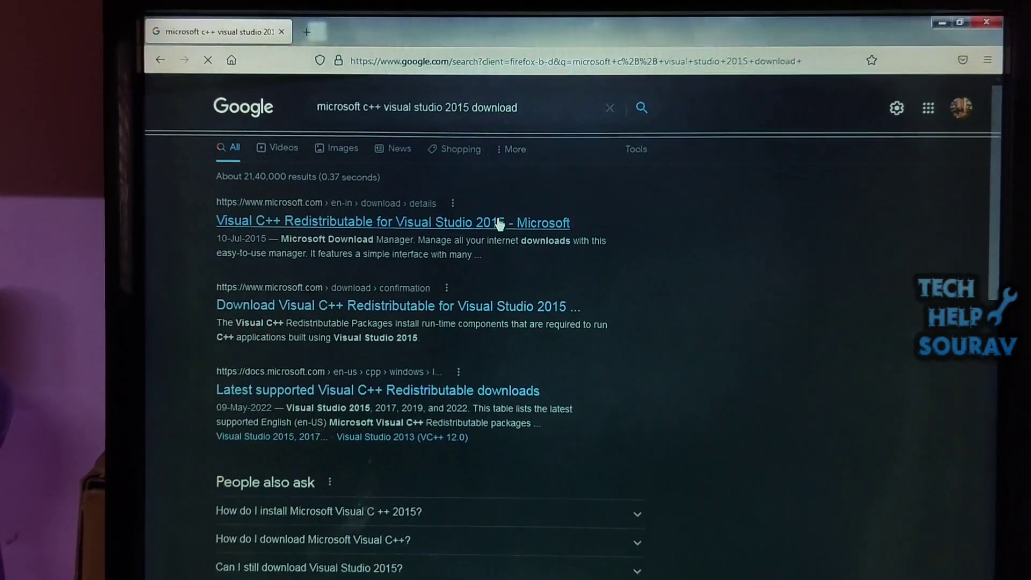
click(494, 236)
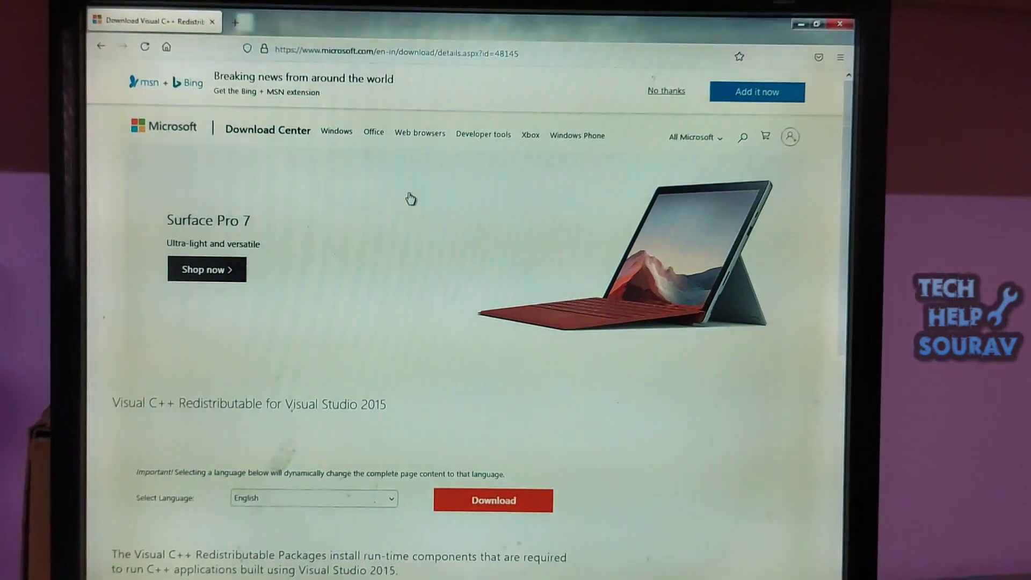
scroll(403, 266, down, 3)
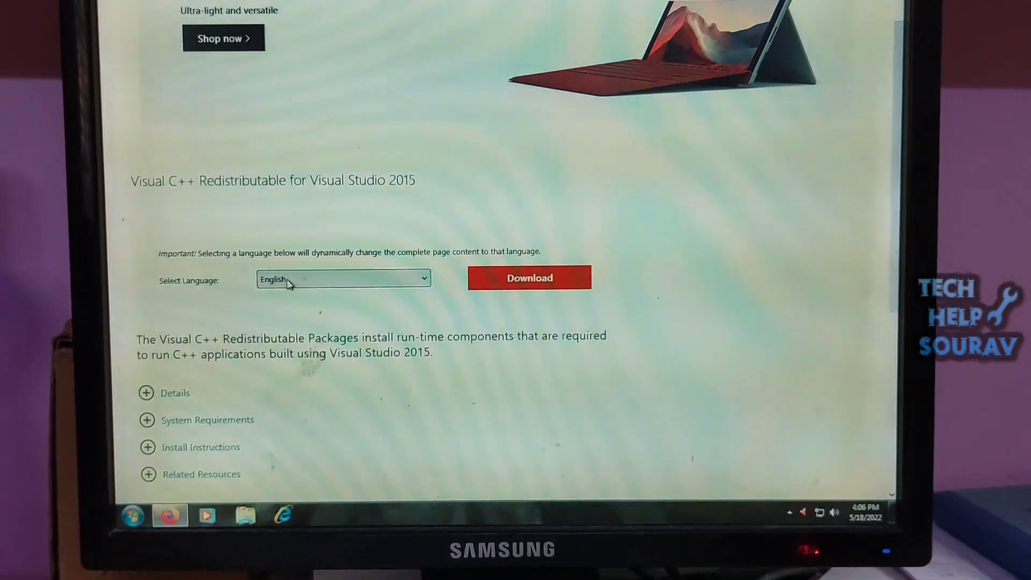
Keep English as the download language and bring up the downloadable file list
click(288, 280)
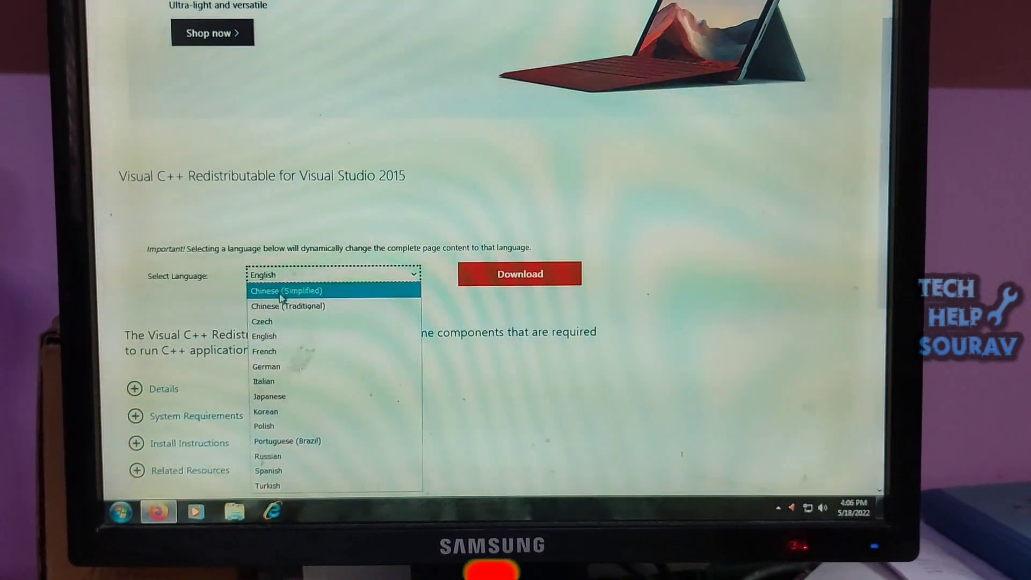
click(334, 334)
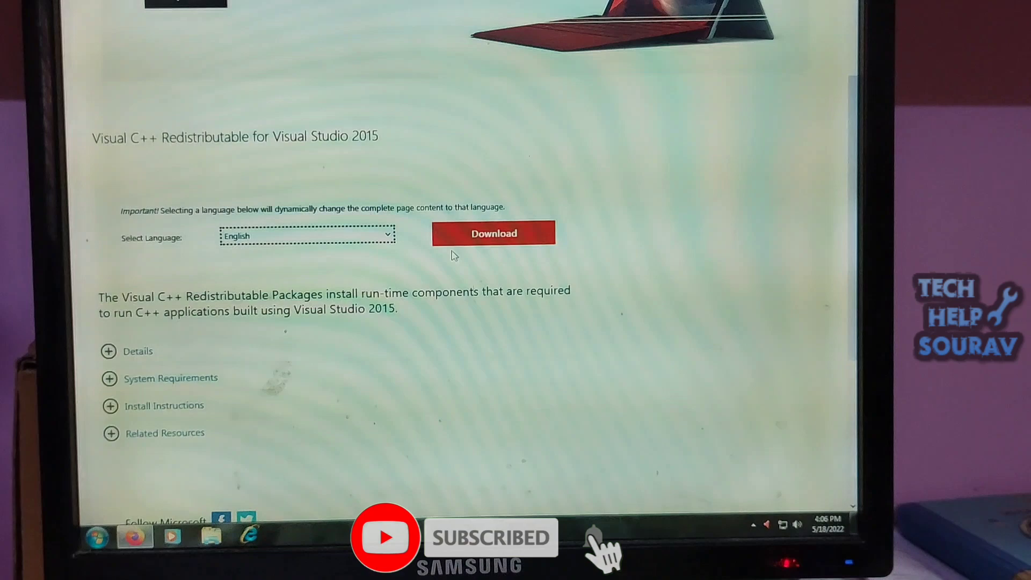
click(492, 252)
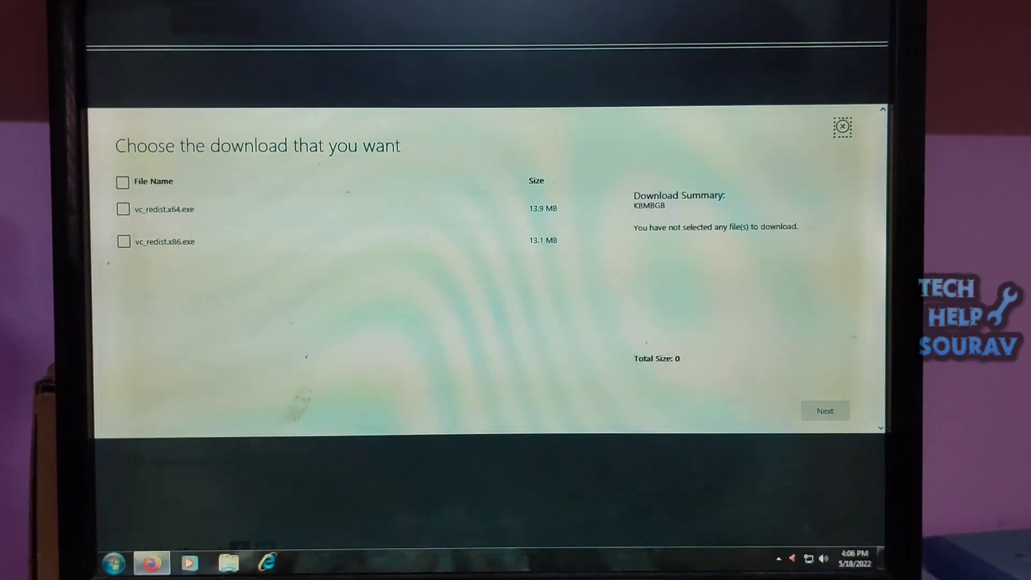
key(super)
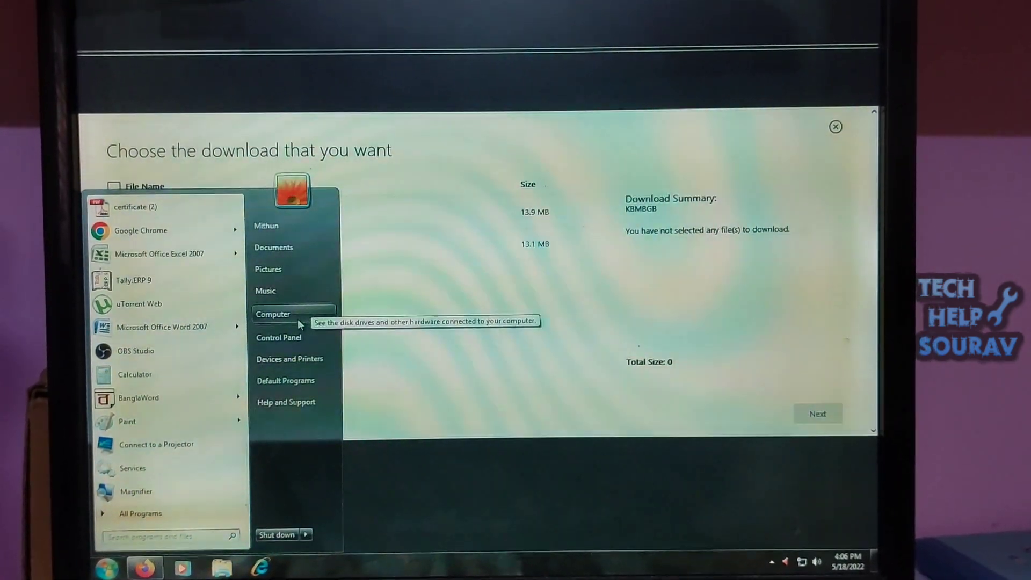
right_click(299, 323)
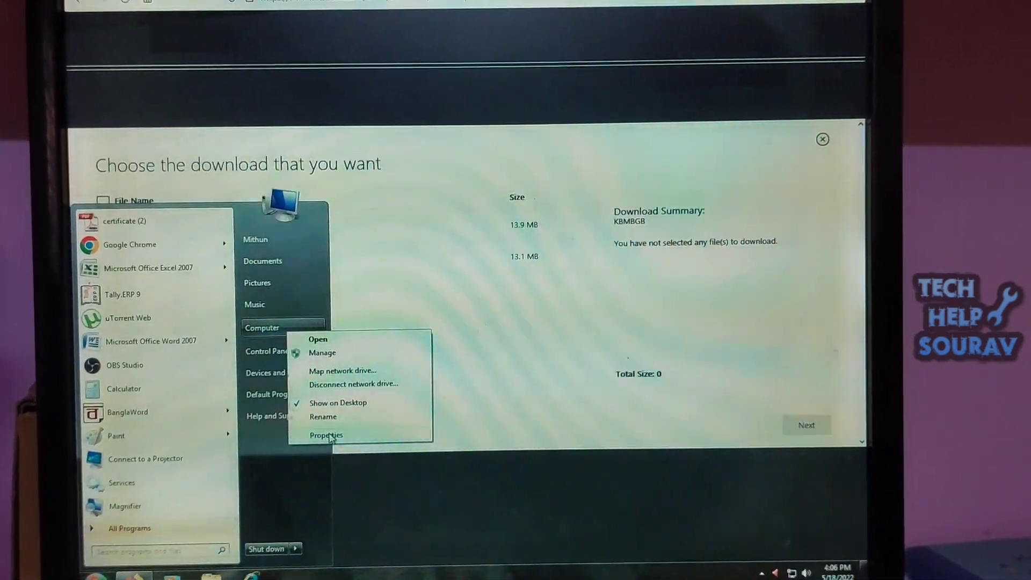
click(326, 435)
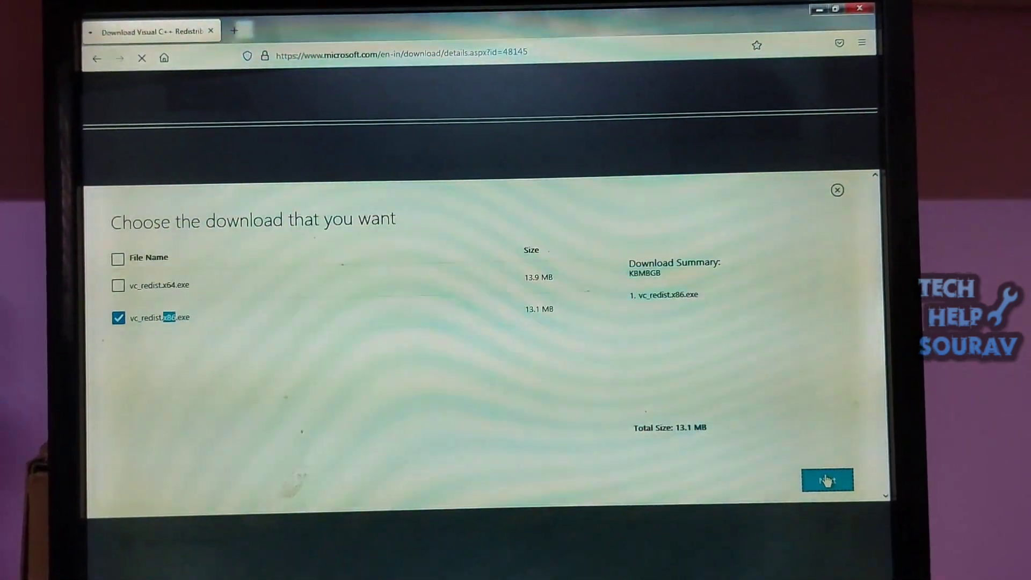
Proceed with downloading vc_redist.x86.exe from the Download Center
click(827, 481)
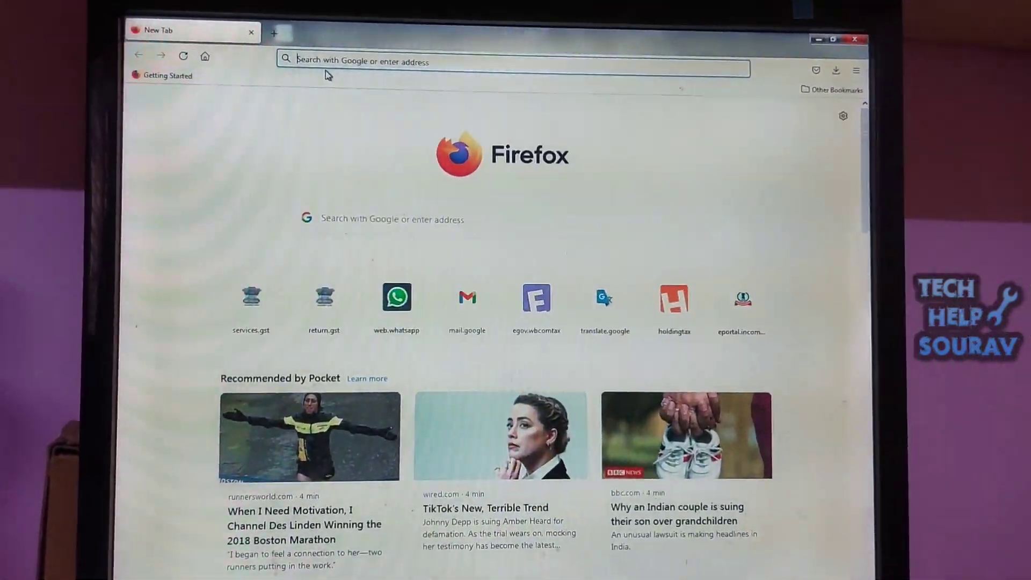
text(a)
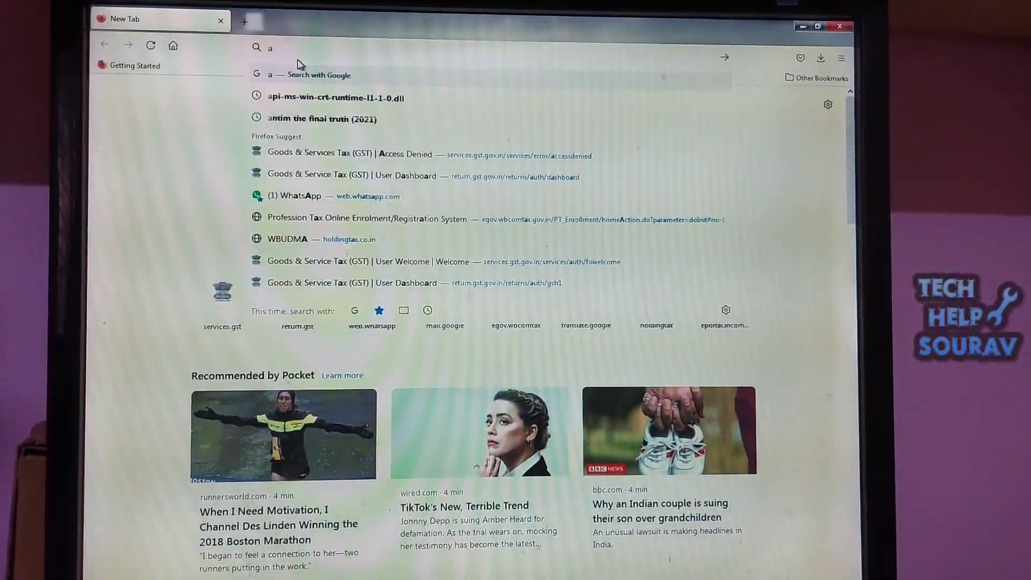
Search Google for 'api-ms-win-crt-runtime-l1-1-0.dll download' using the address bar suggestion
key(Down)
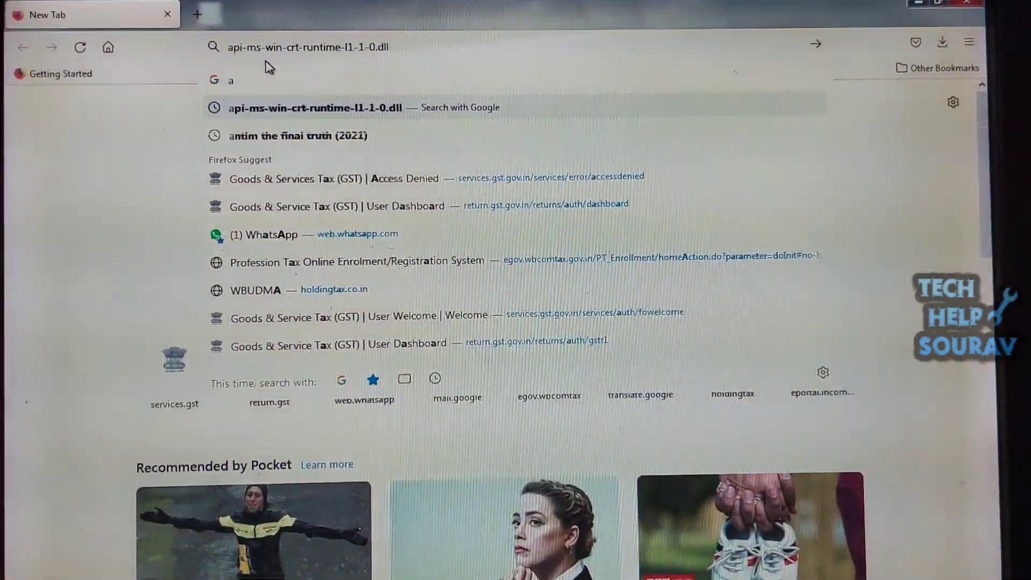
text( d)
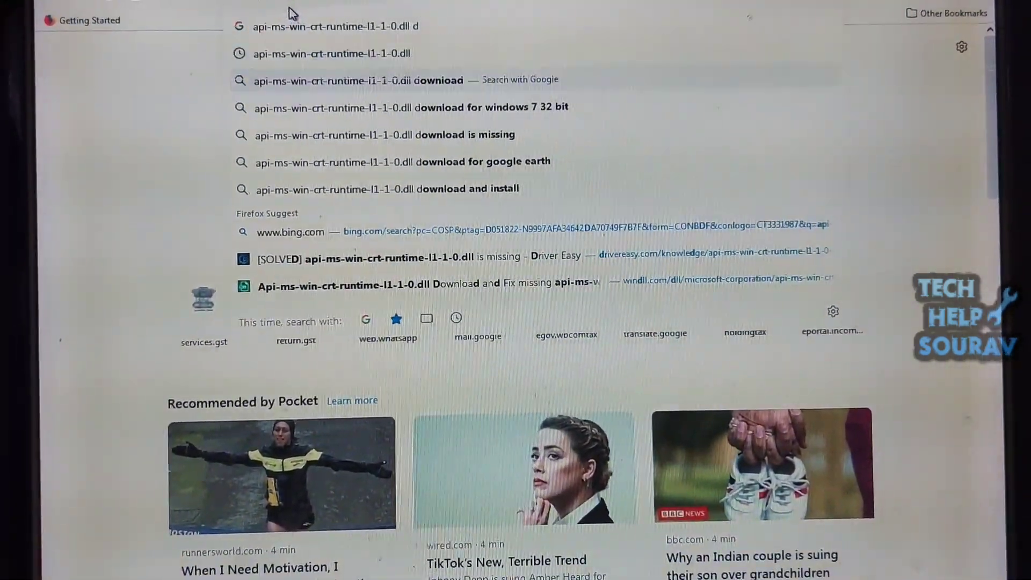
key(Down)
key(Down)
key(Return)
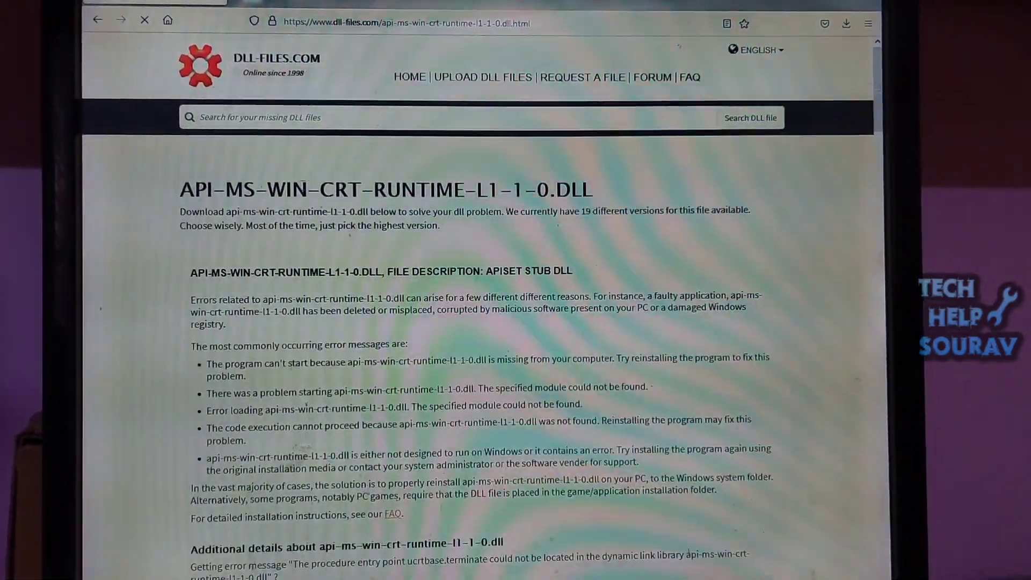
scroll(269, 226, down, 3)
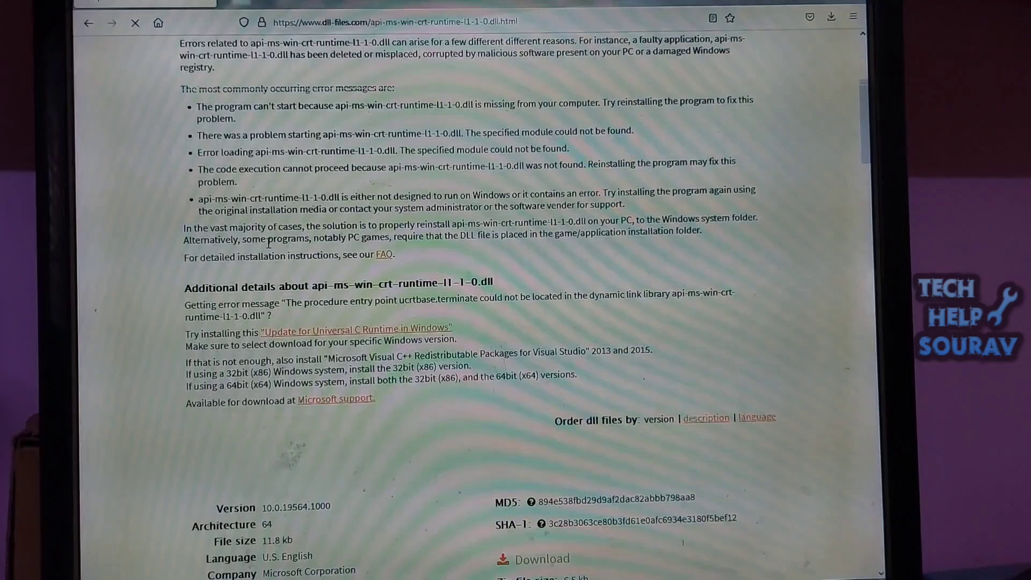
scroll(268, 243, down, 2)
scroll(270, 230, down, 3)
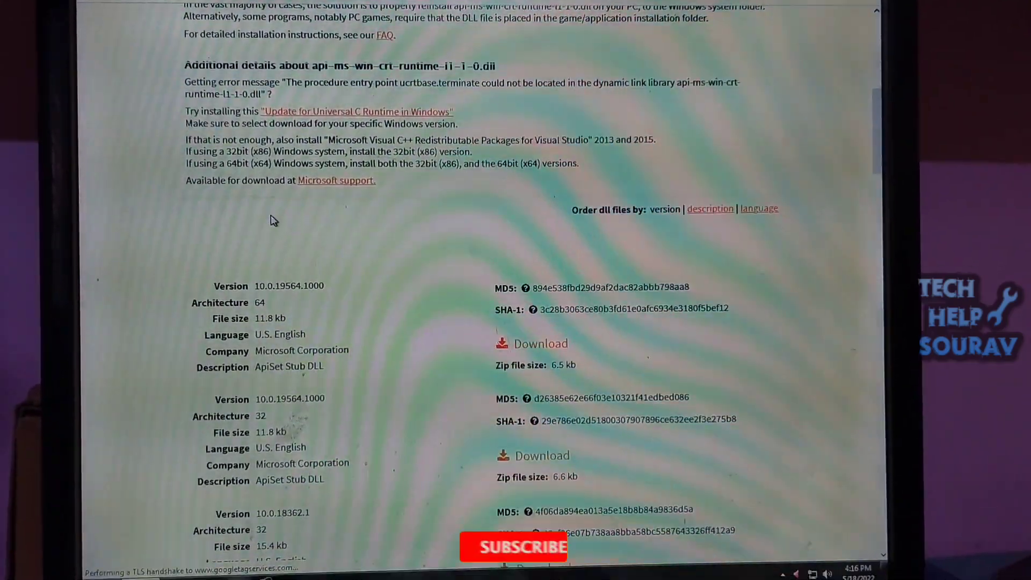
scroll(270, 202, down, 2)
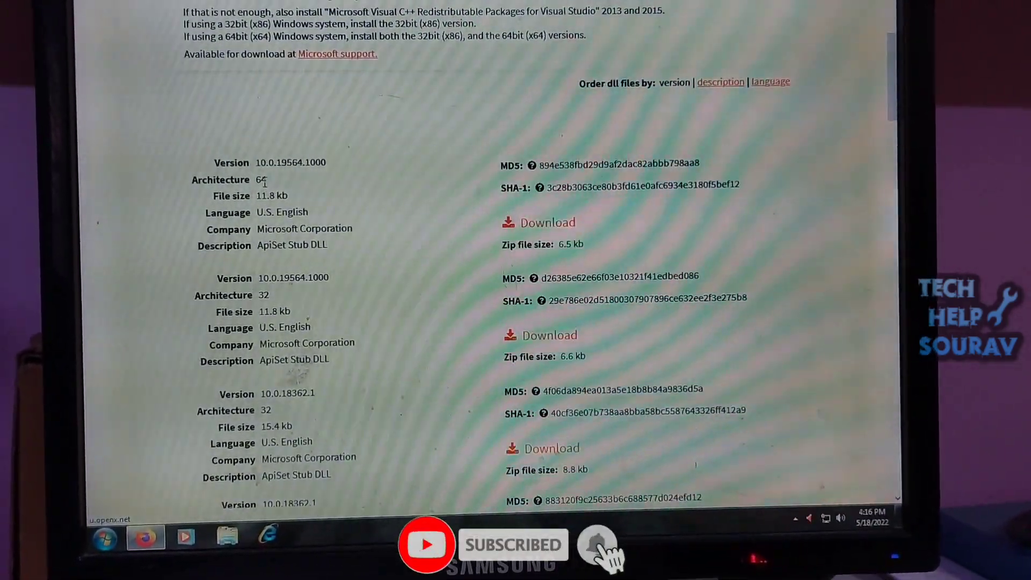
Choose a version from the DLL-files.com table to start the zip download
double_click(263, 181)
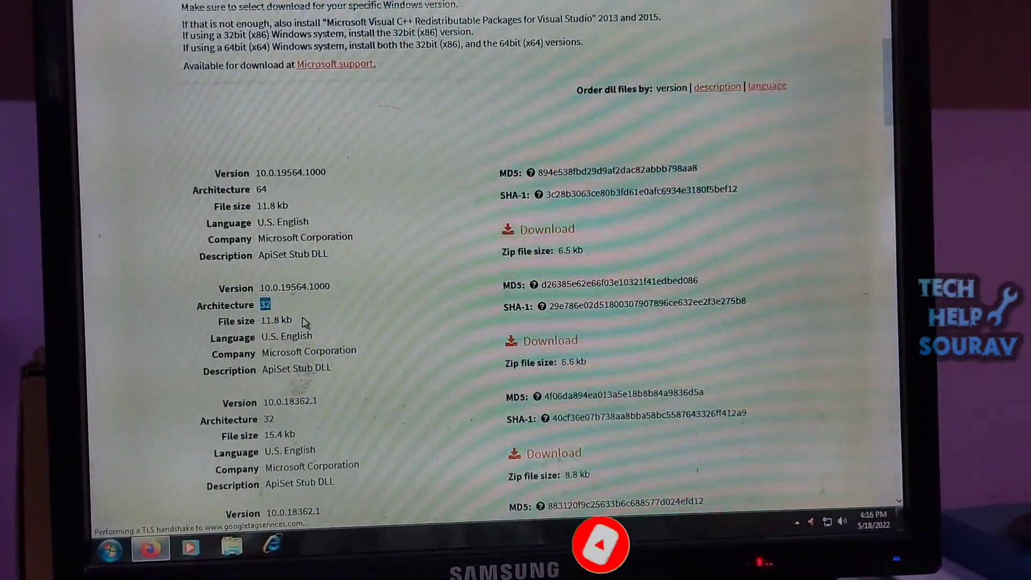
scroll(521, 355, up, 2)
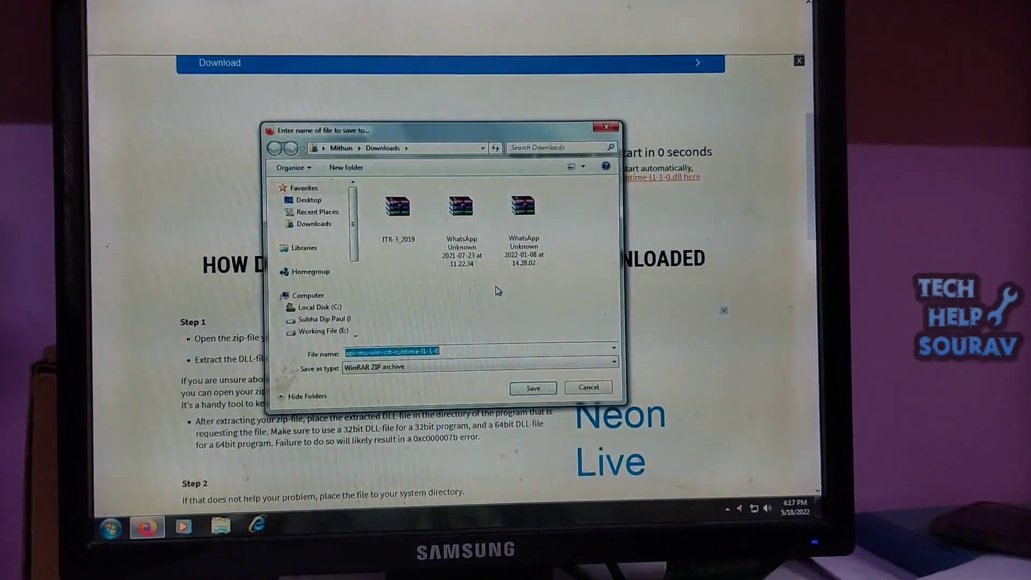
Save the api-ms-win-crt-runtime-l1-1-0 zip to the Downloads folder
click(530, 363)
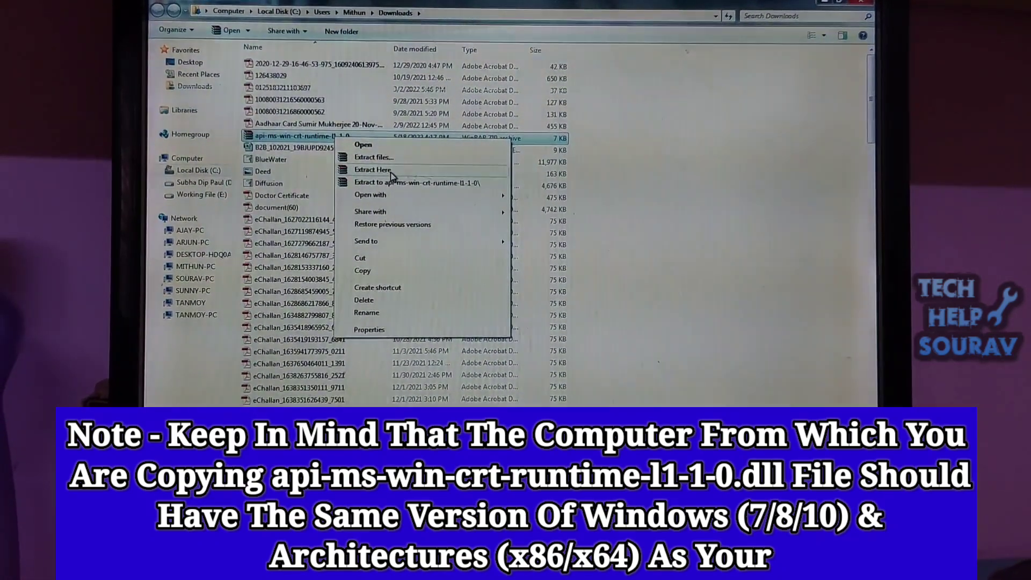
Extract the zip and paste api-ms-win-crt-runtime-l1-1-0.dll into C:\Windows\System32, granting permission
click(392, 176)
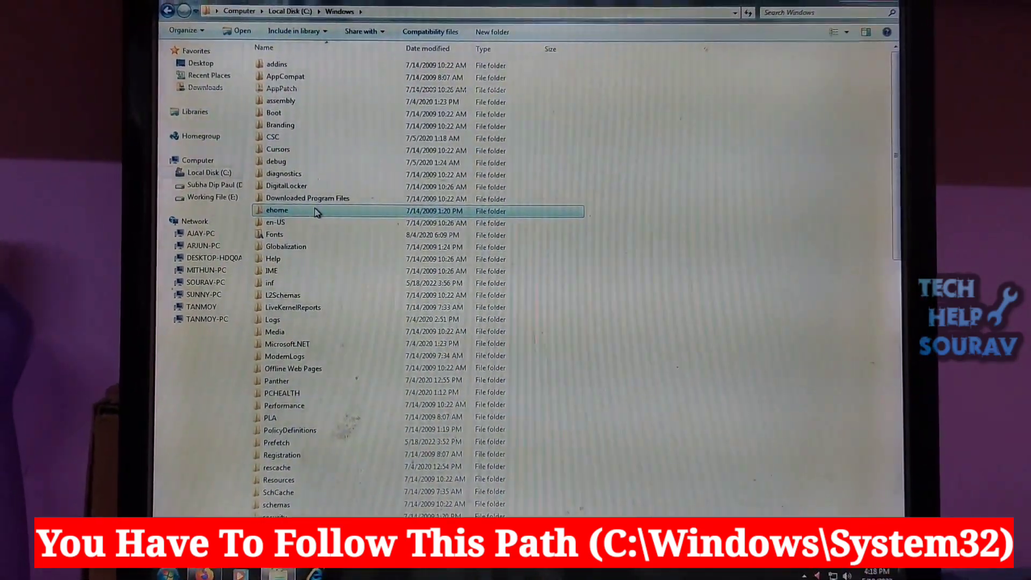
key(s)
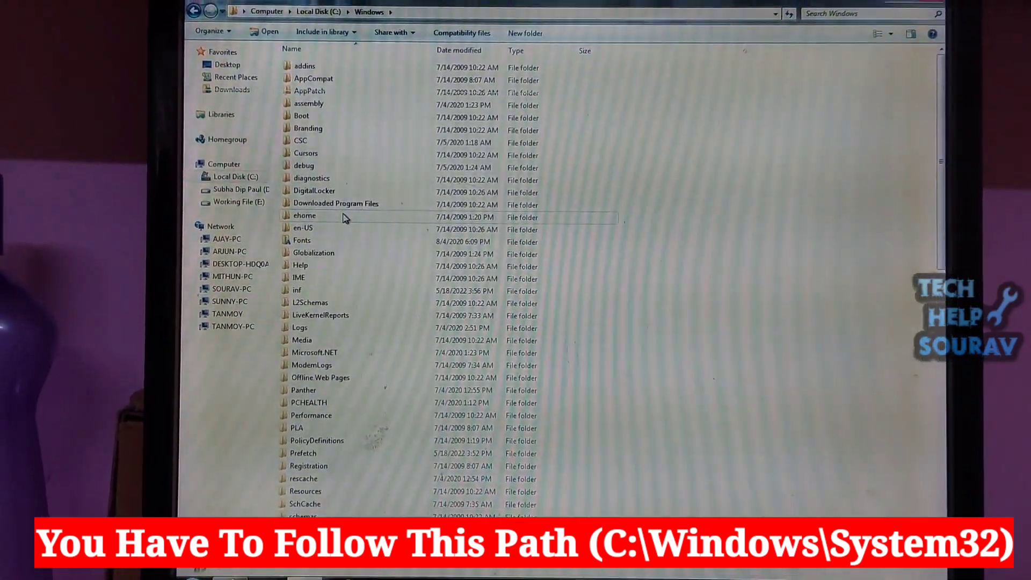
key(s)
key(s)
key(s)
key(s)
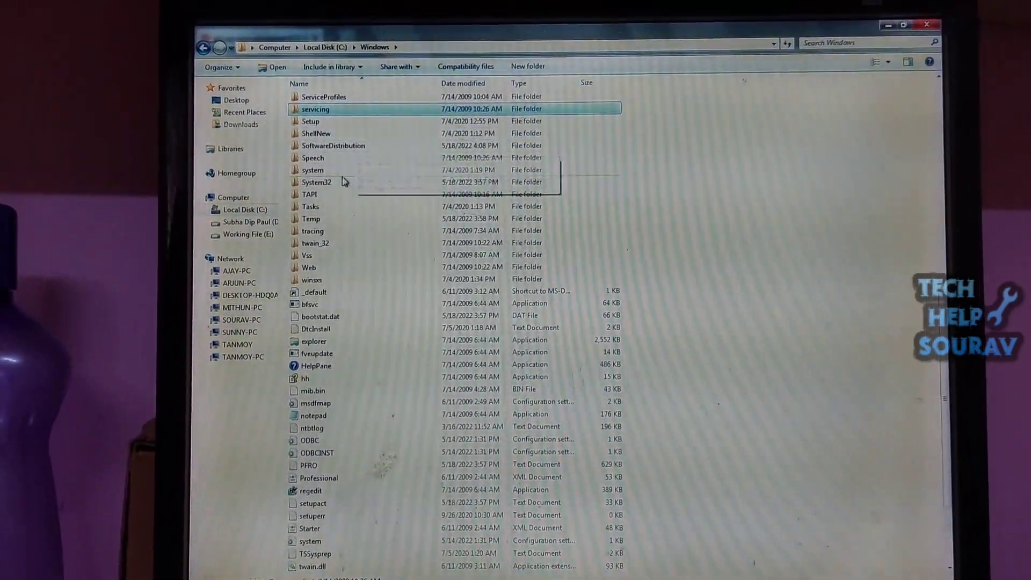
click(336, 169)
double_click(342, 186)
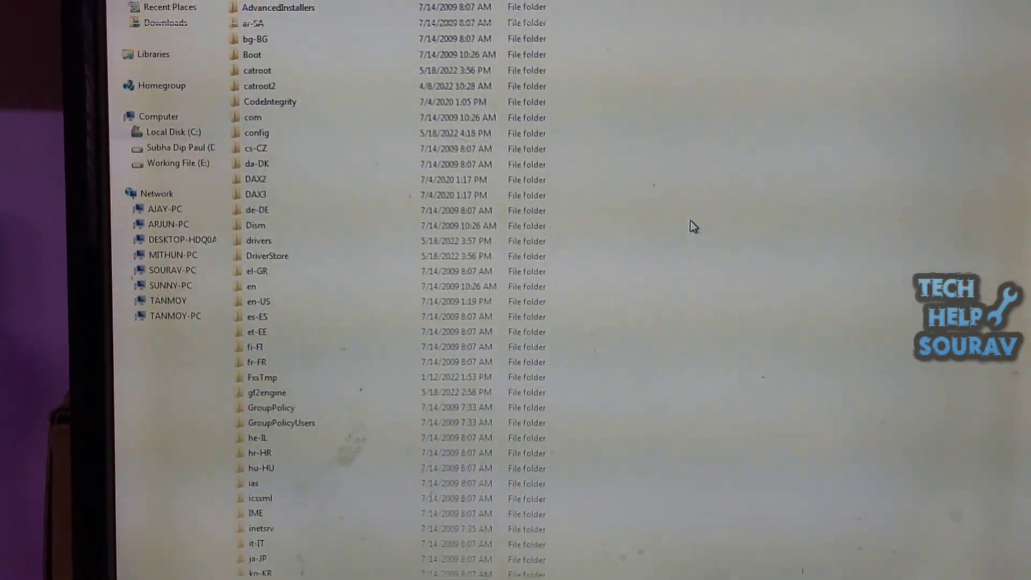
right_click(657, 232)
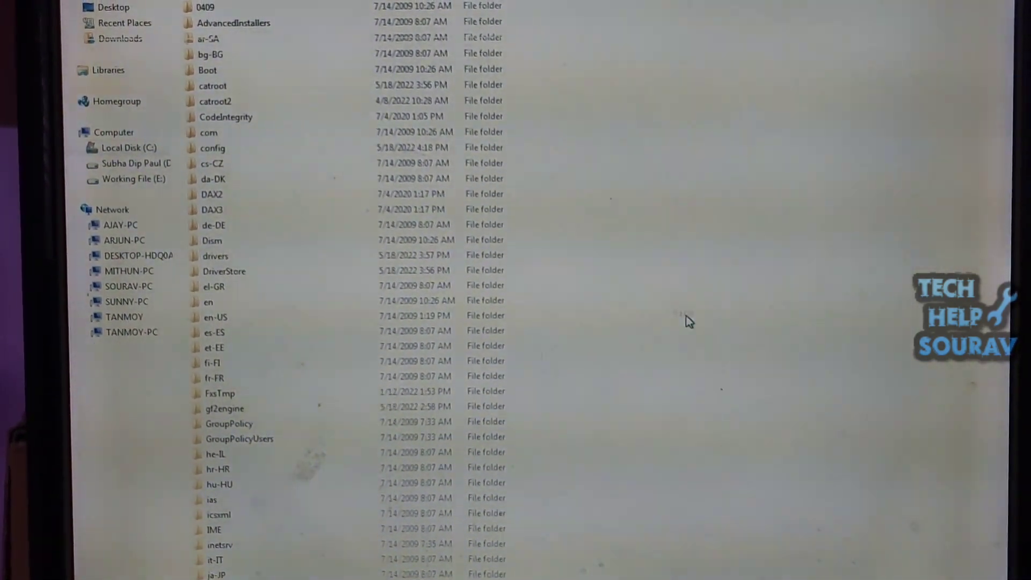
click(548, 346)
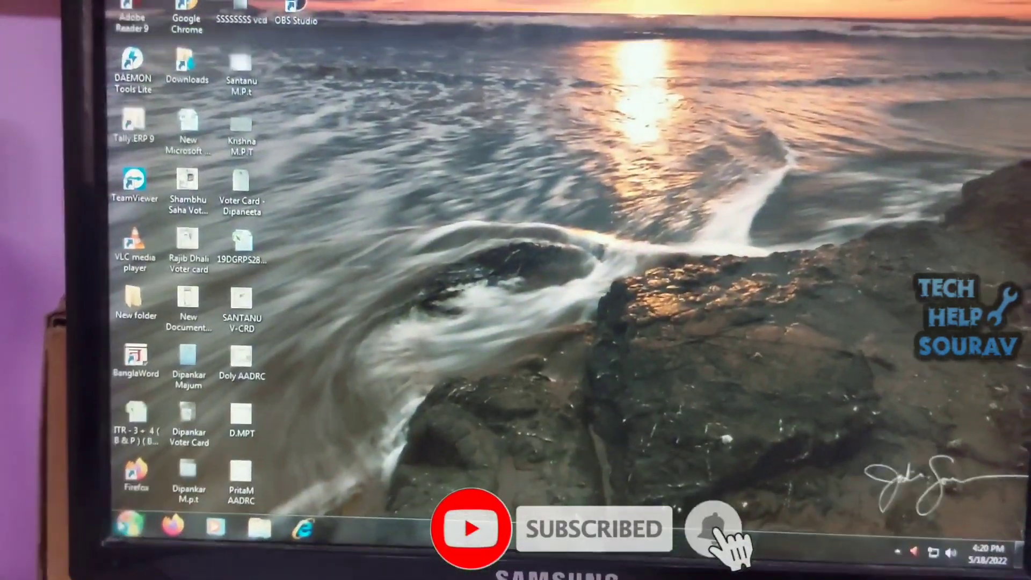
Restart Windows 7, then launch OBS Studio, which now opens without errors
key(super)
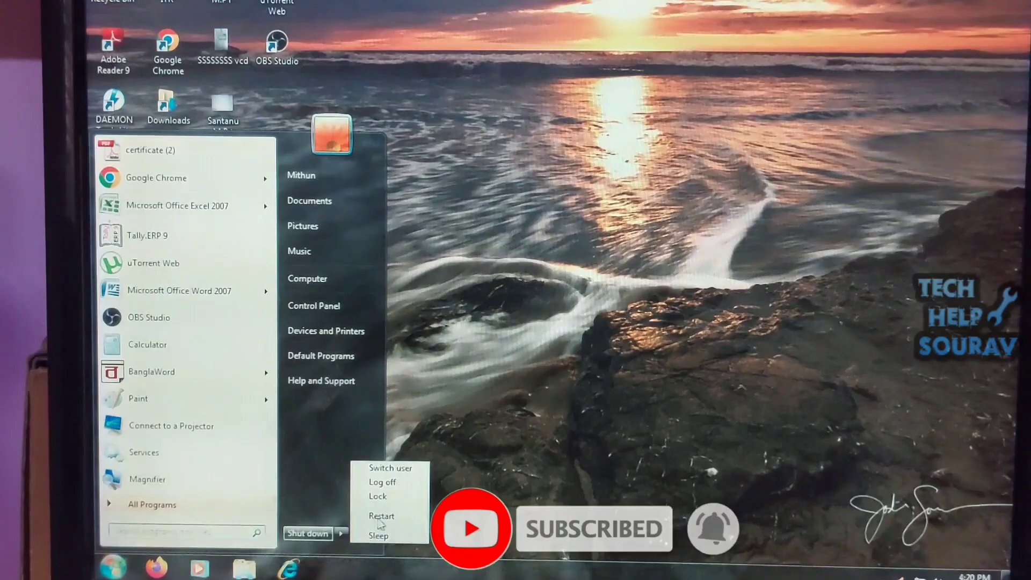
click(380, 516)
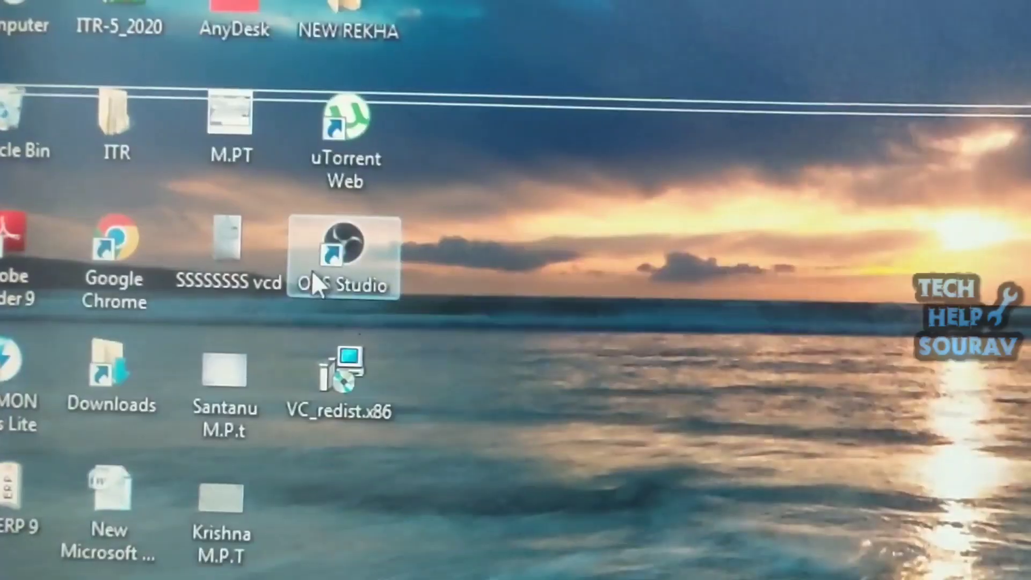
double_click(313, 273)
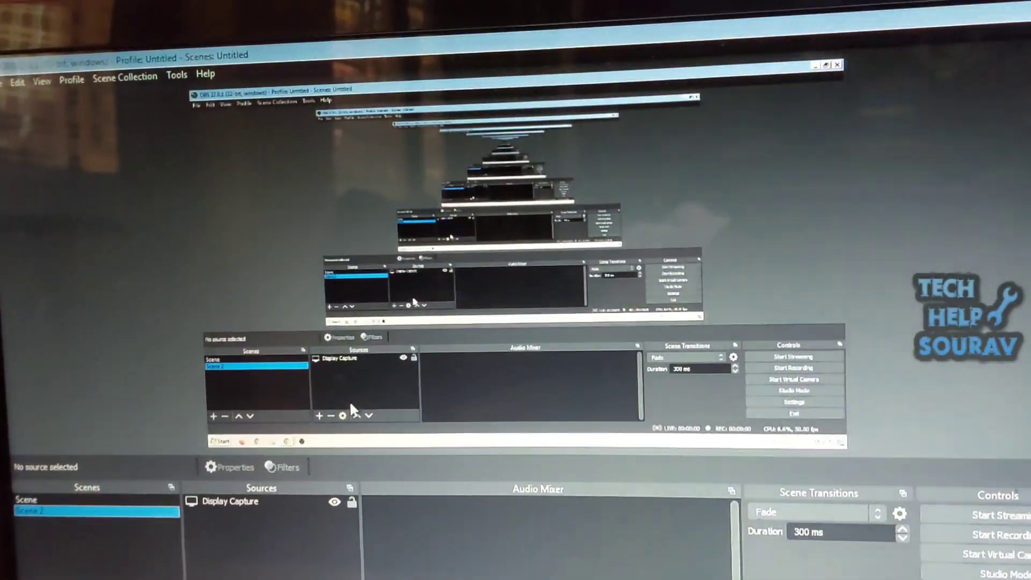